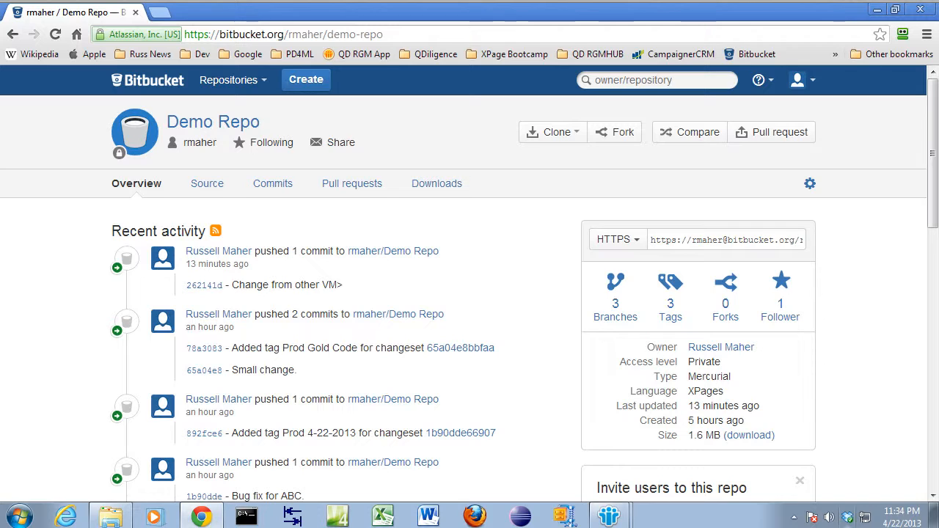
Step: Copy the Demo Repo's HTTPS address, switch to Domino Designer, and add it as a new Mercurial repository location with the account password
{"action": "left_click", "coordinate": [704, 243]}
{"action": "key", "text": "ctrl+c"}
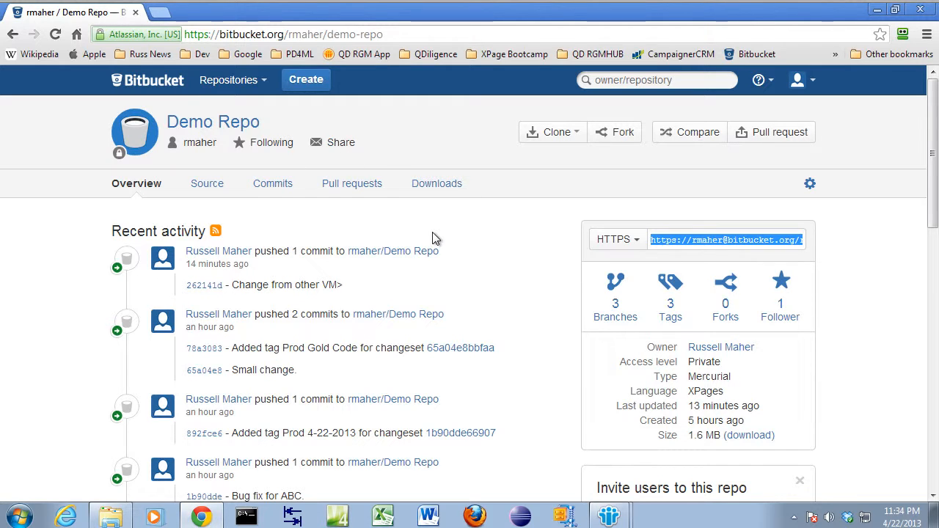
{"action": "key", "text": "alt+Tab"}
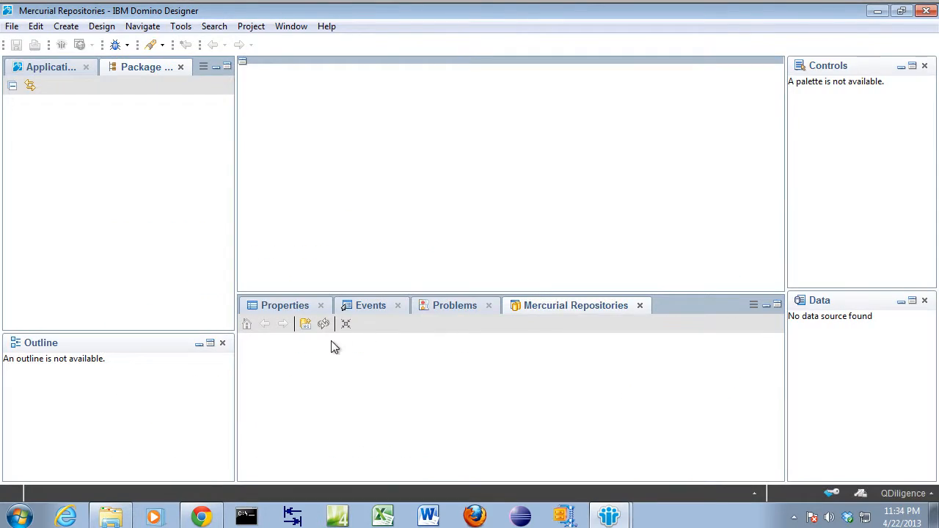
{"action": "left_click", "coordinate": [305, 323]}
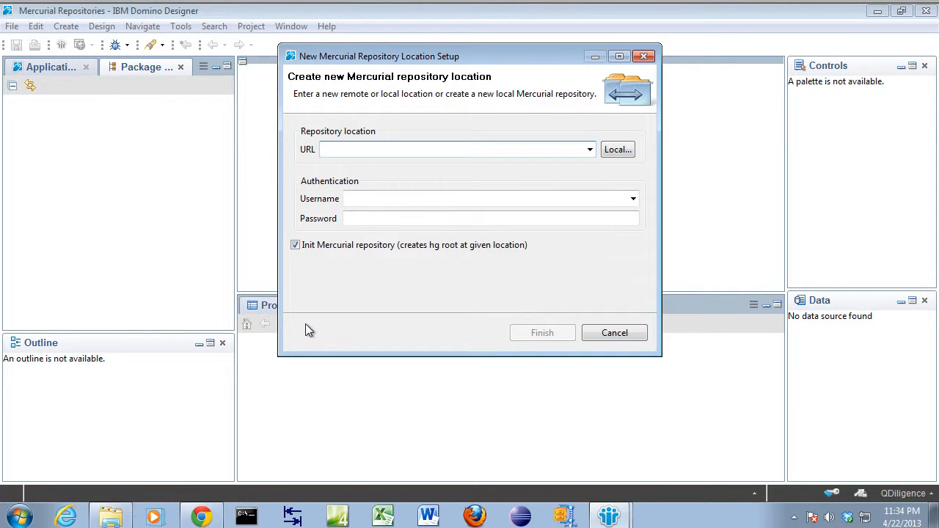
{"action": "key", "text": "ctrl+v"}
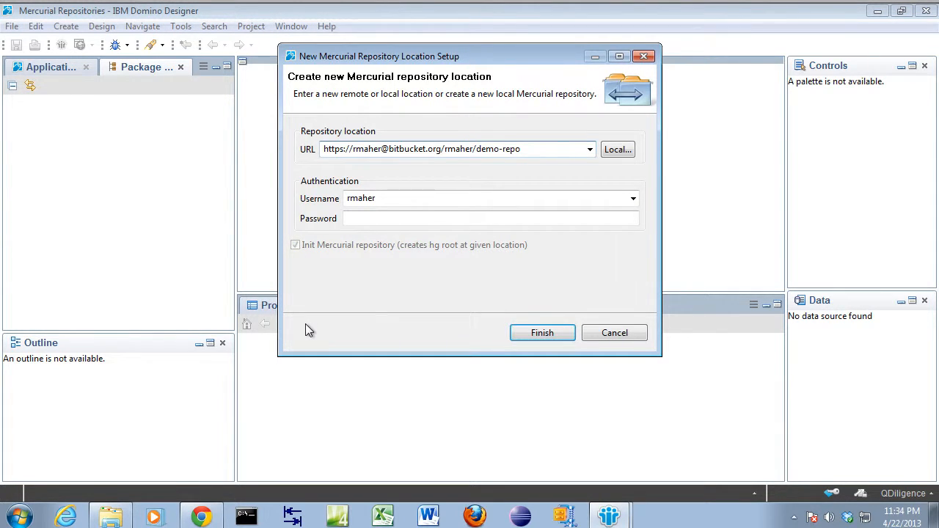
{"action": "left_click", "coordinate": [384, 222]}
{"action": "type", "text": "*****"}
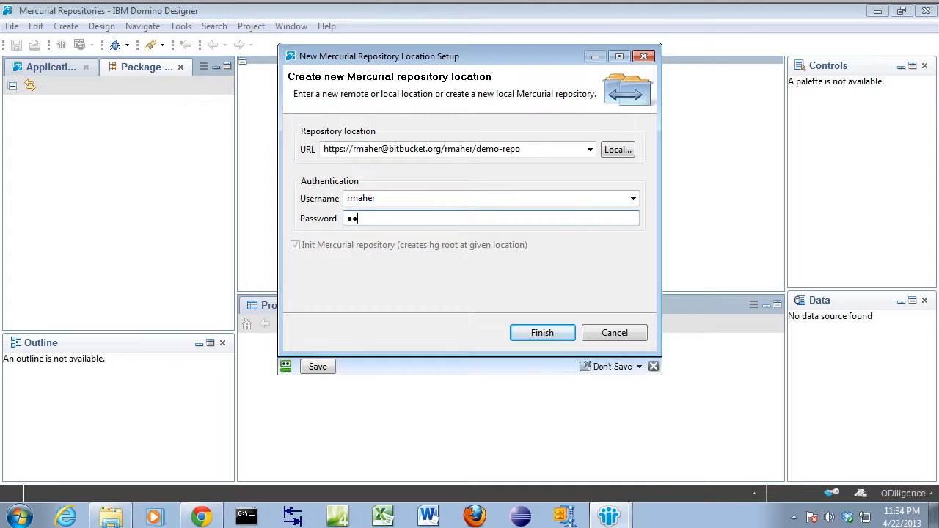
{"action": "type", "text": "*****"}
{"action": "key", "text": "Return"}
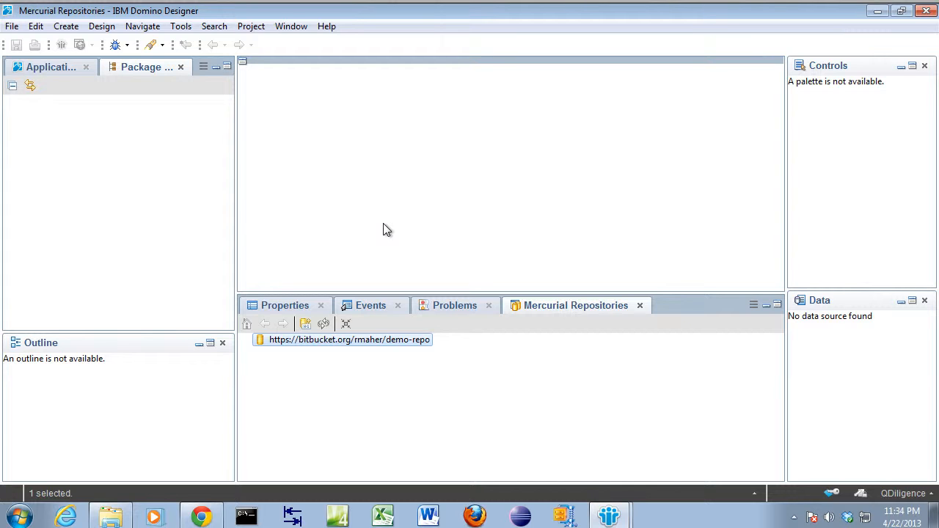
Step: Clone the demo-repo repository into the workspace at the master branch and import its repotest project
{"action": "right_click", "coordinate": [379, 346]}
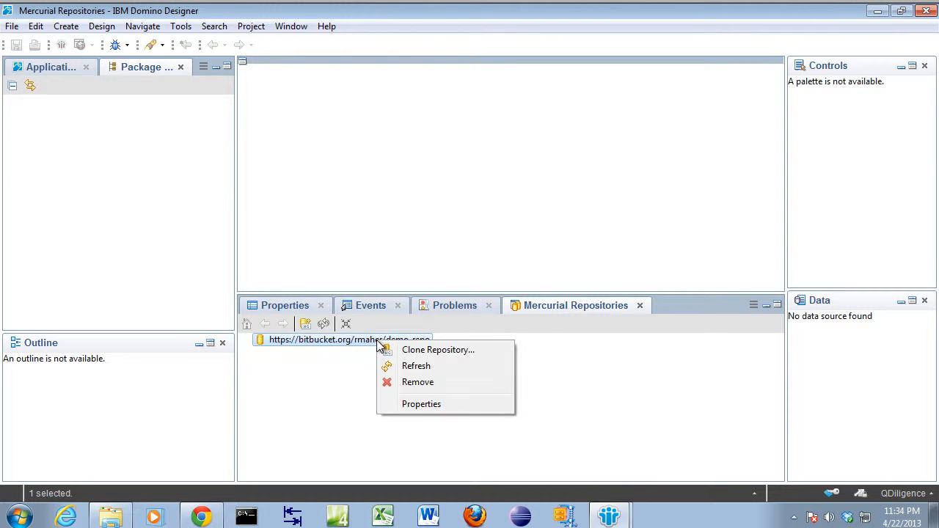
{"action": "left_click", "coordinate": [419, 349]}
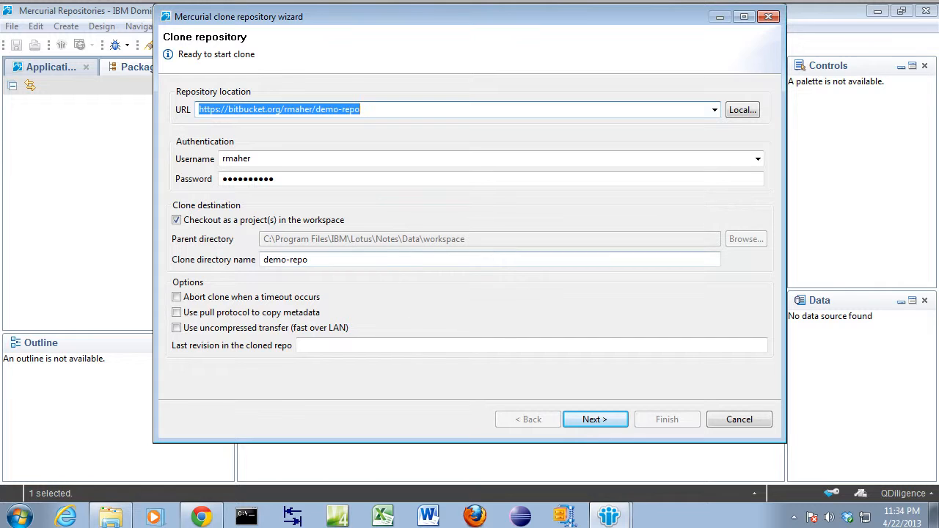
{"action": "left_click", "coordinate": [588, 418]}
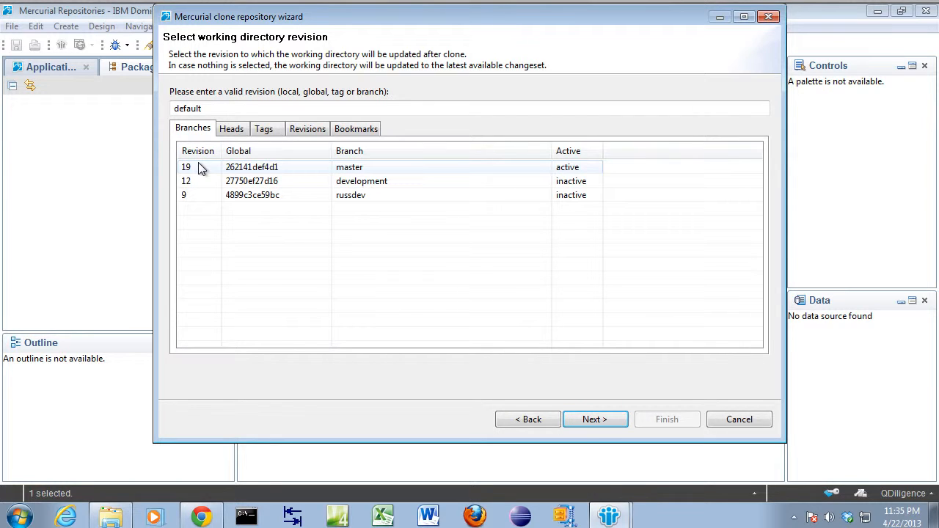
{"action": "left_click", "coordinate": [199, 168]}
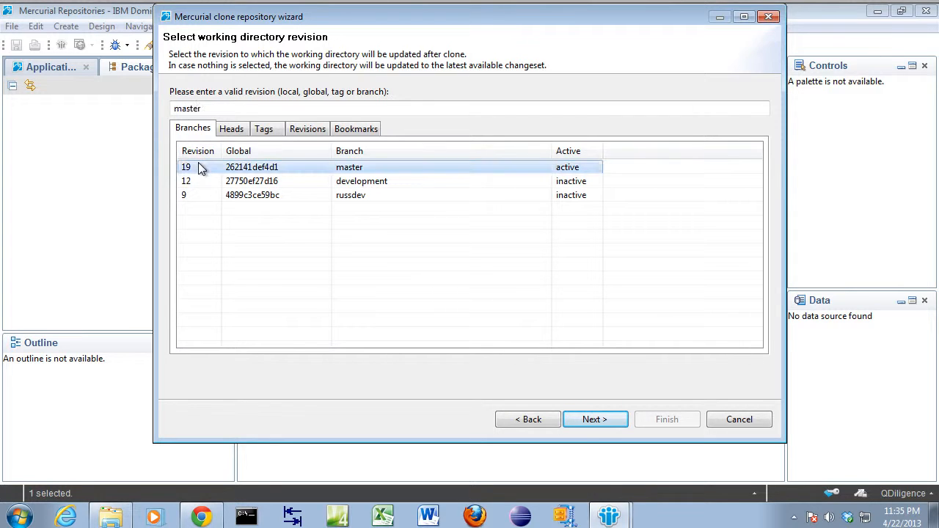
{"action": "left_click", "coordinate": [597, 419]}
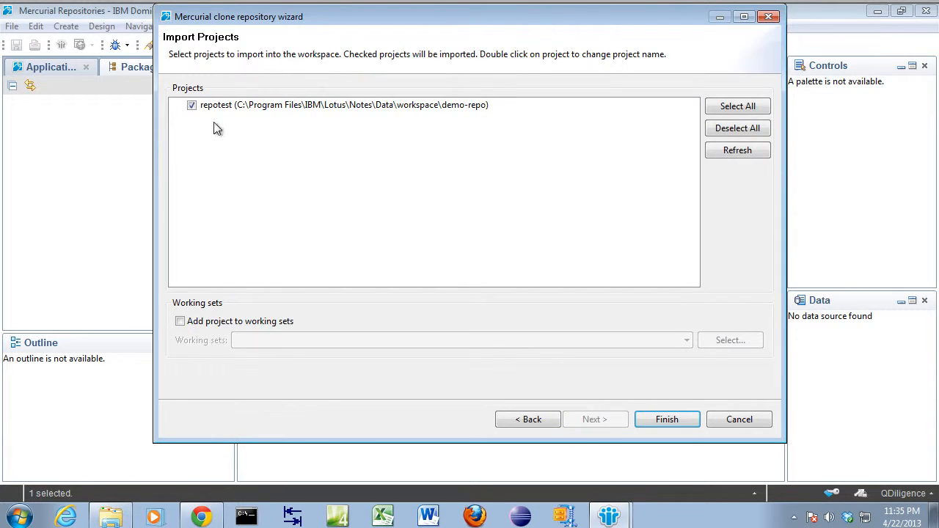
{"action": "left_click", "coordinate": [226, 109]}
{"action": "left_click", "coordinate": [650, 426]}
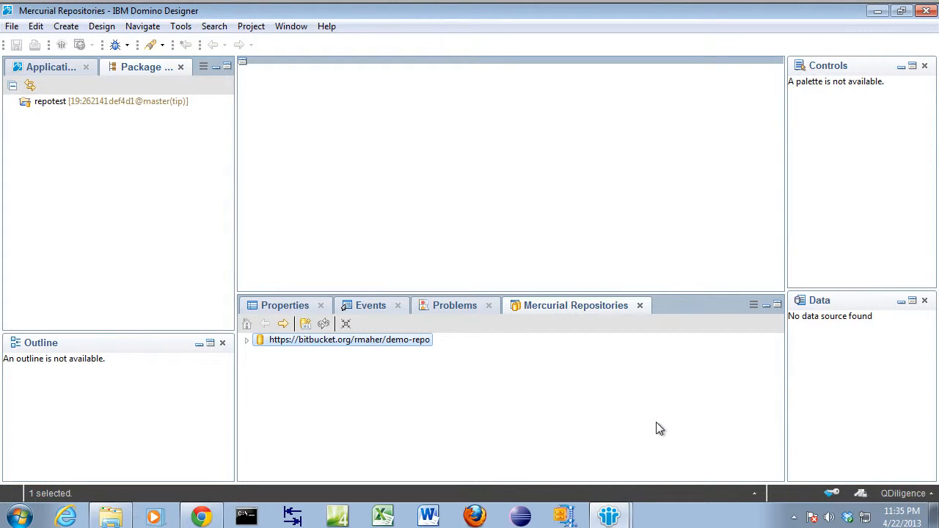
Step: Associate the repotest project with a new local NSF named newone
{"action": "right_click", "coordinate": [58, 102]}
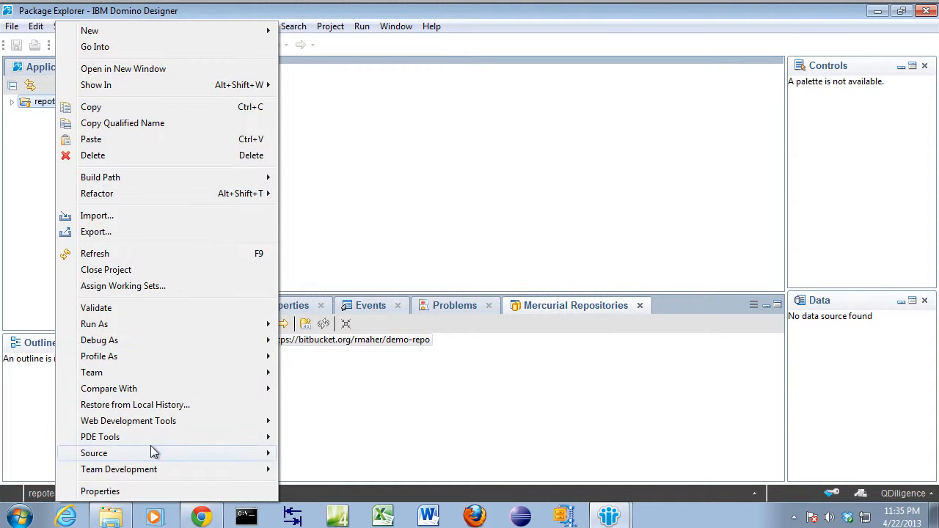
{"action": "mouse_move", "coordinate": [171, 473]}
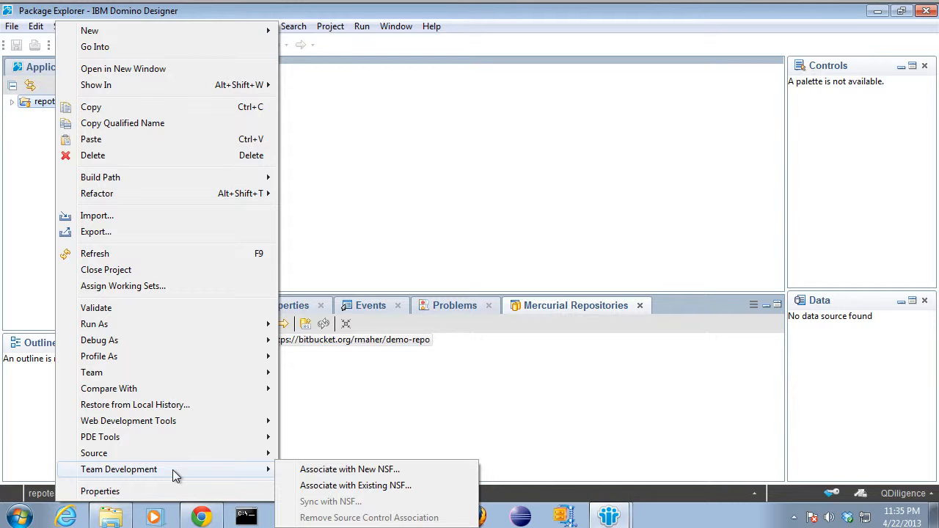
{"action": "left_click", "coordinate": [320, 471]}
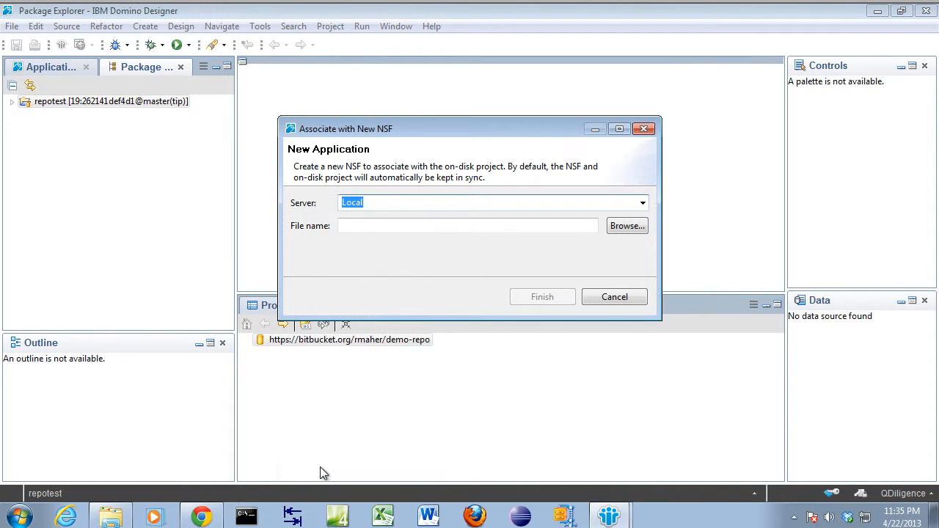
{"action": "left_click", "coordinate": [363, 227]}
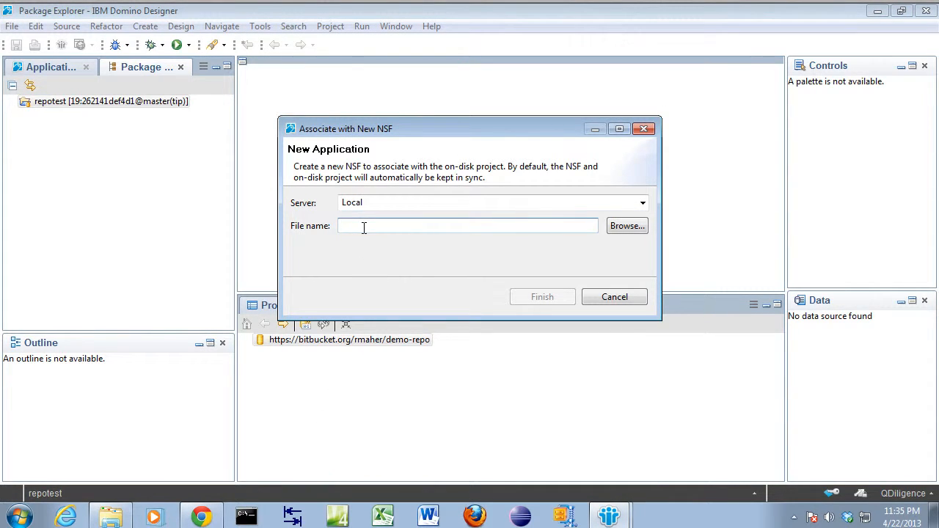
{"action": "type", "text": "newone"}
{"action": "key", "text": "Return"}
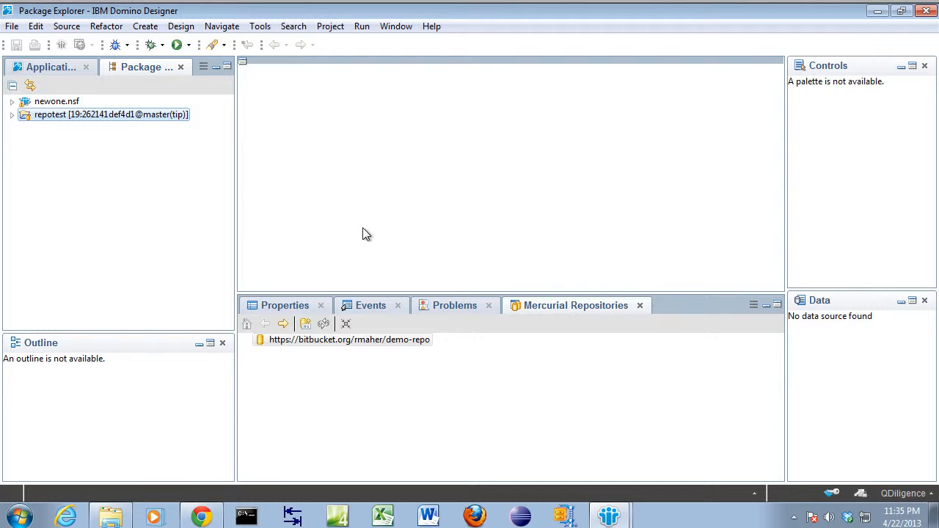
Step: Open the test XPage from the newone.nsf application's XPages list
{"action": "left_click", "coordinate": [49, 67]}
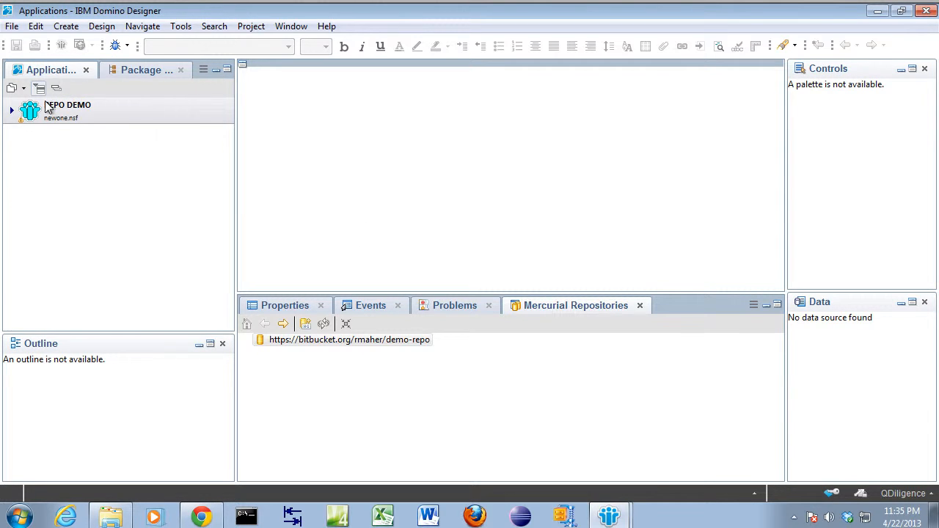
{"action": "left_click", "coordinate": [11, 110]}
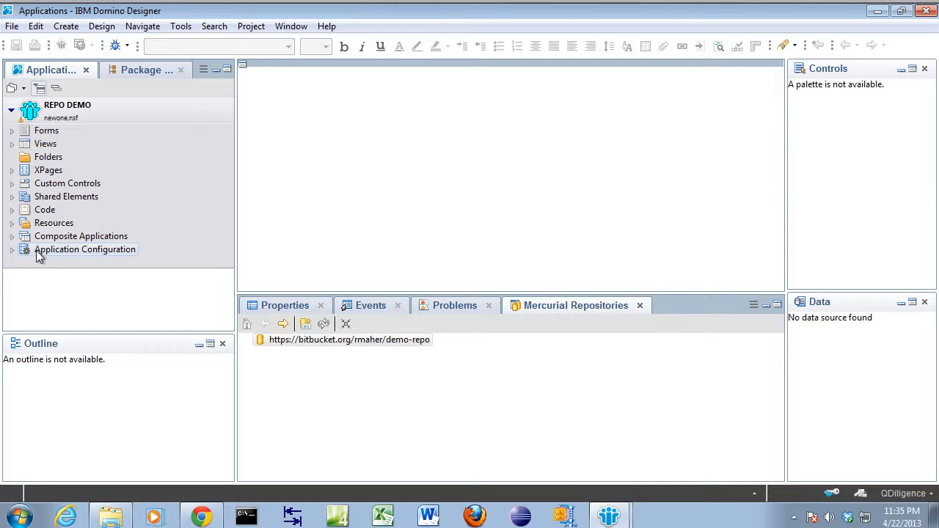
{"action": "left_click", "coordinate": [46, 172]}
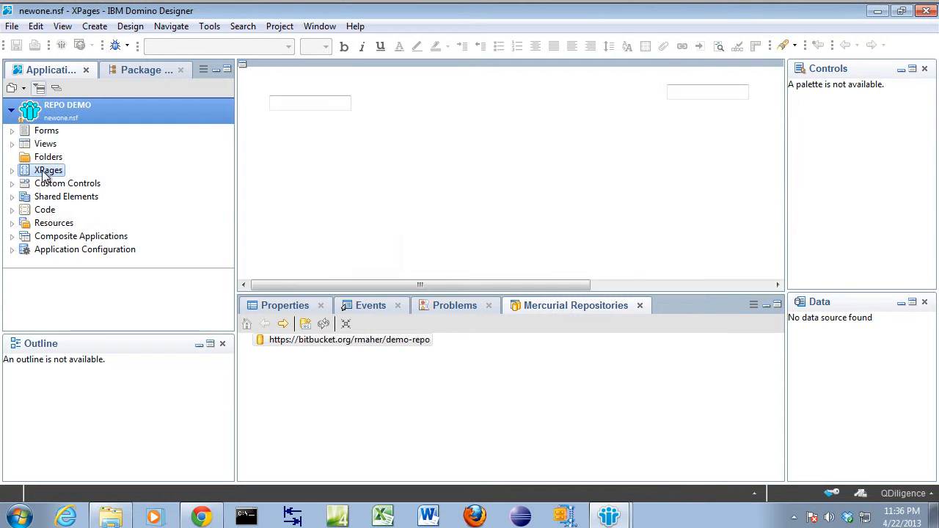
{"action": "double_click", "coordinate": [265, 262]}
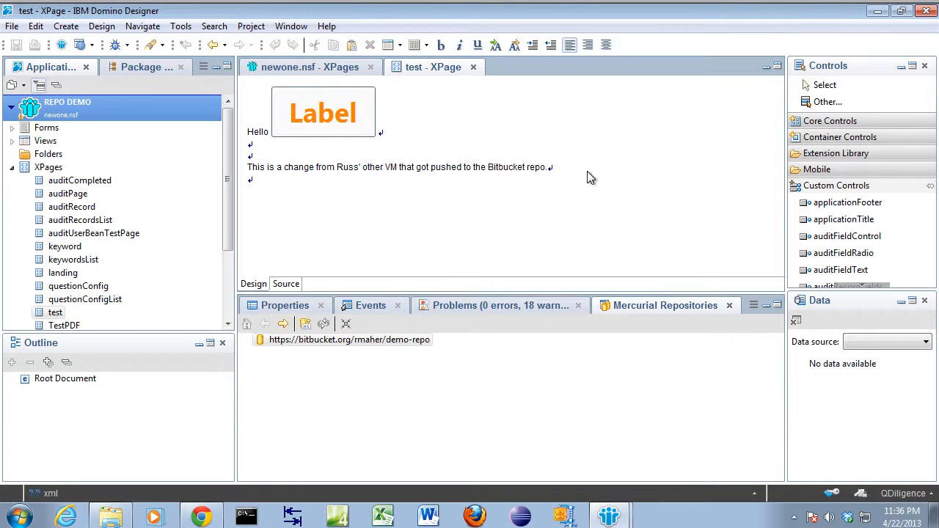
Step: Replace the sentence below the label with "More changes from another VM." and close the test XPage, saving the changes
{"action": "left_click_drag", "start_coordinate": [549, 167], "coordinate": [247, 168]}
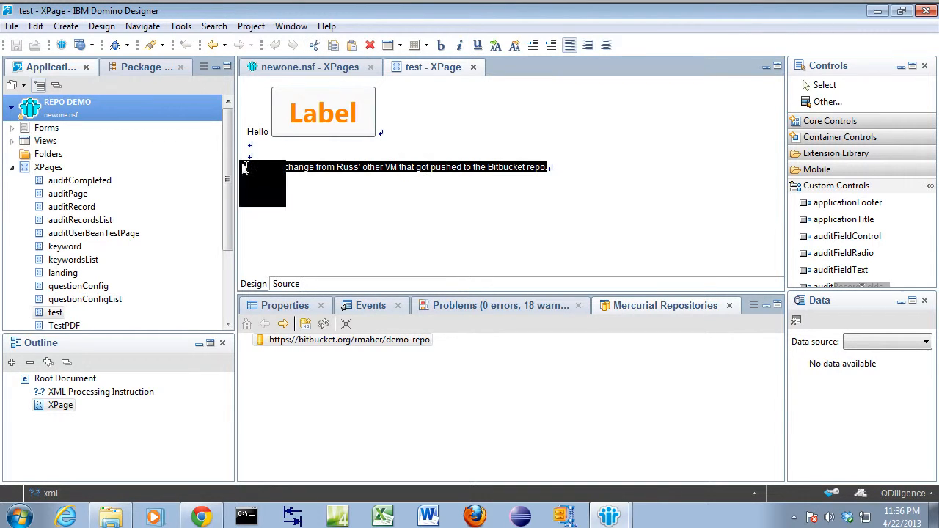
{"action": "key", "text": "Delete"}
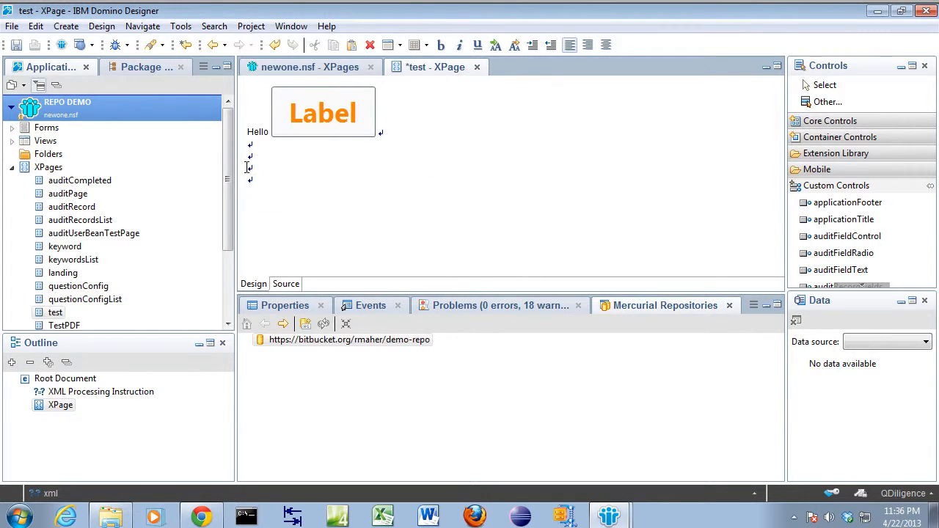
{"action": "type", "text": "More changes fro"}
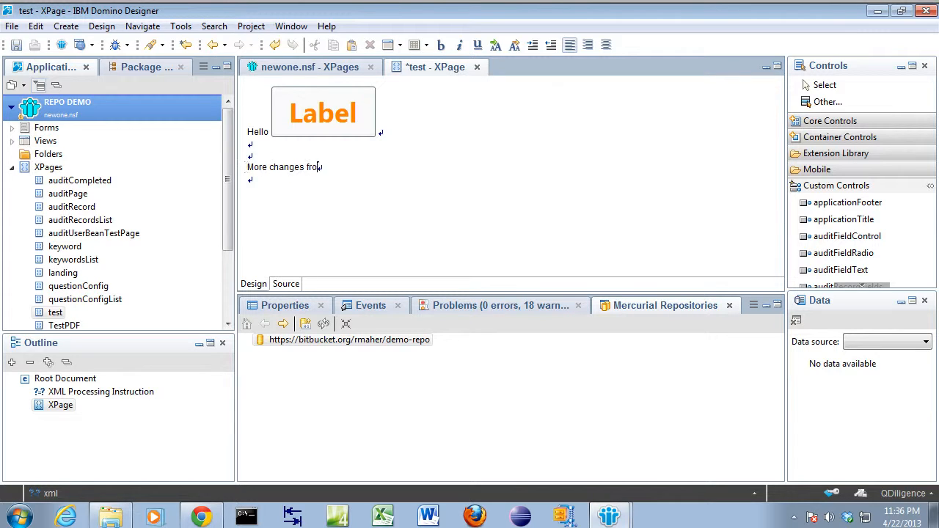
{"action": "type", "text": "m another VM."}
{"action": "key", "text": "ctrl+w"}
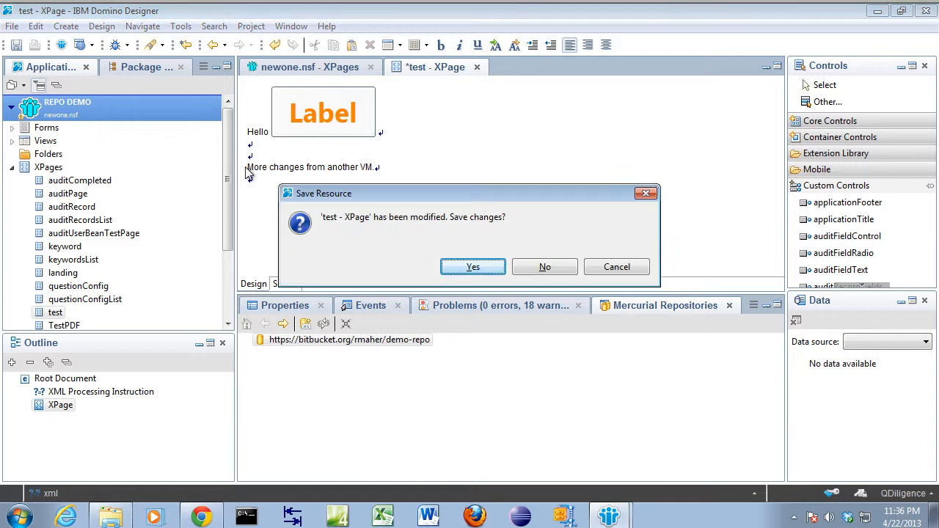
{"action": "key", "text": "Return"}
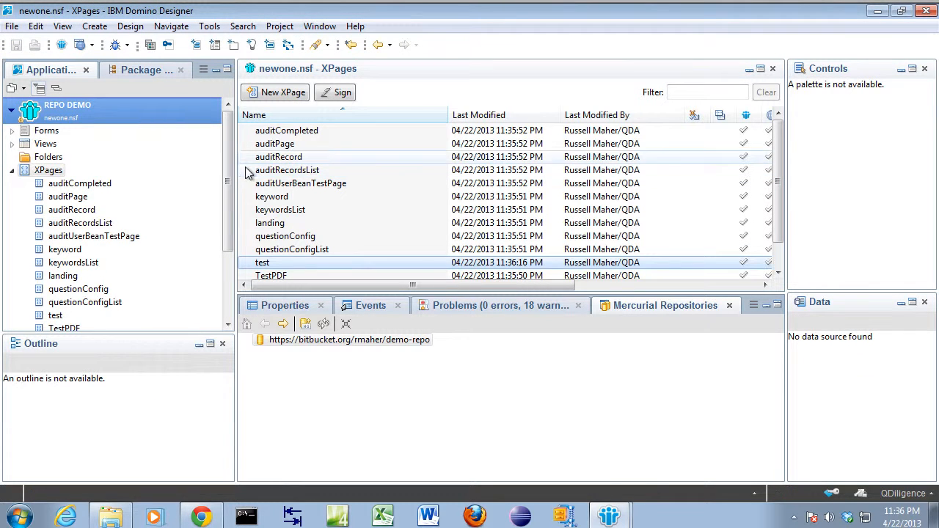
Step: Commit XPages\test.xsp in the repotest project to the local Mercurial repository, reusing the old commit message "Change from other VM>"
{"action": "left_click", "coordinate": [148, 69]}
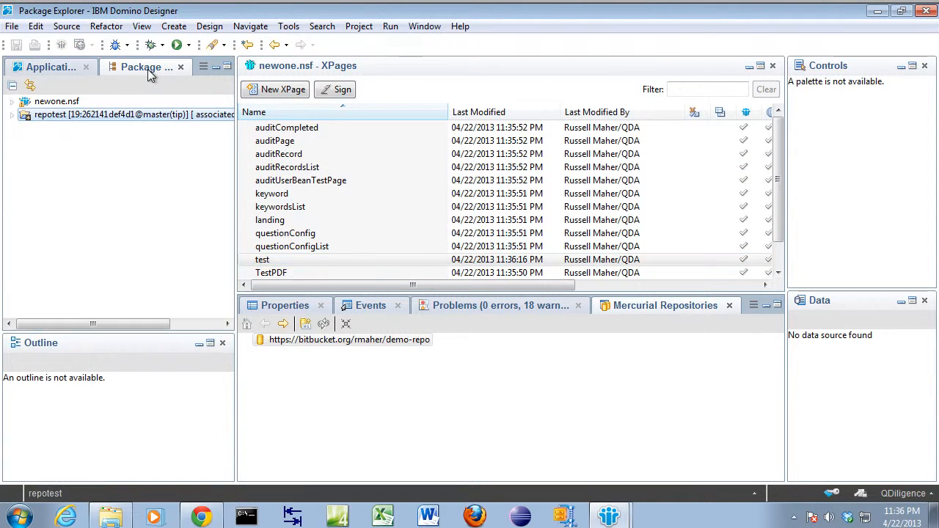
{"action": "left_click", "coordinate": [11, 116]}
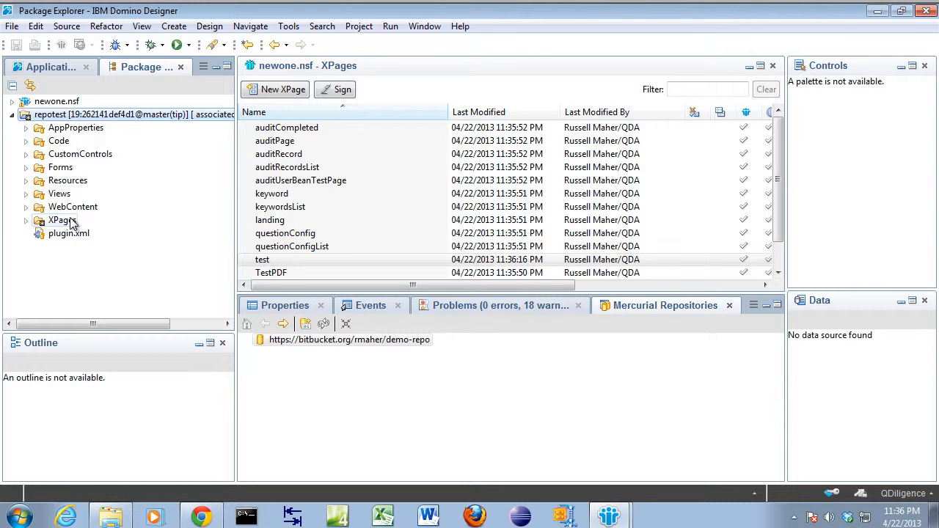
{"action": "right_click", "coordinate": [99, 115]}
{"action": "mouse_move", "coordinate": [157, 373]}
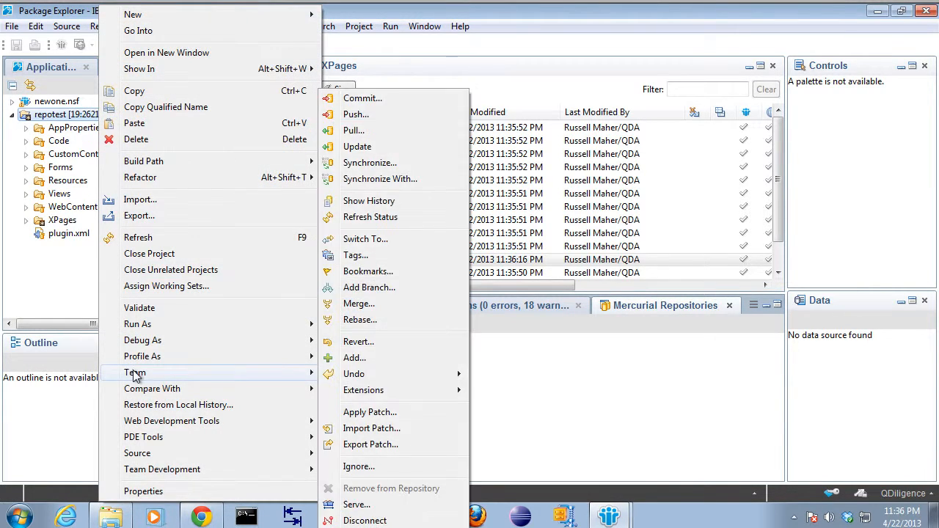
{"action": "left_click", "coordinate": [375, 103]}
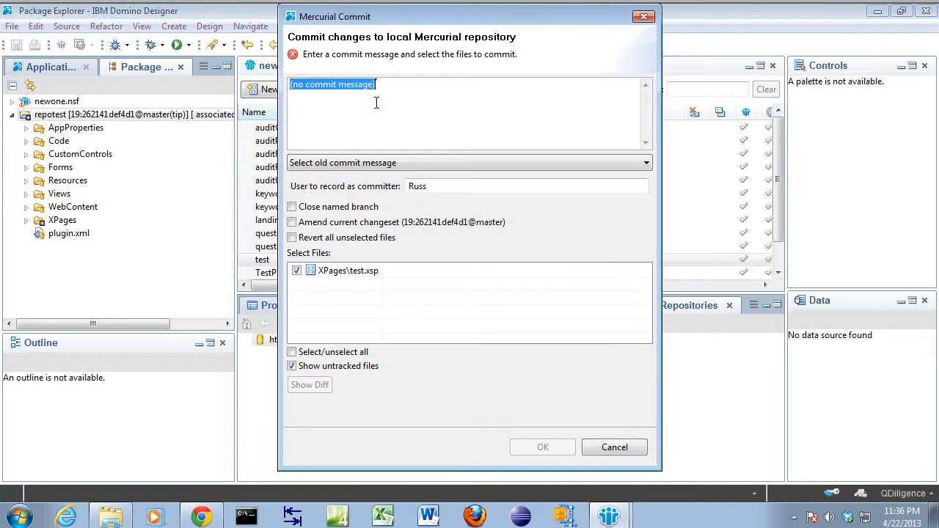
{"action": "left_click", "coordinate": [365, 163]}
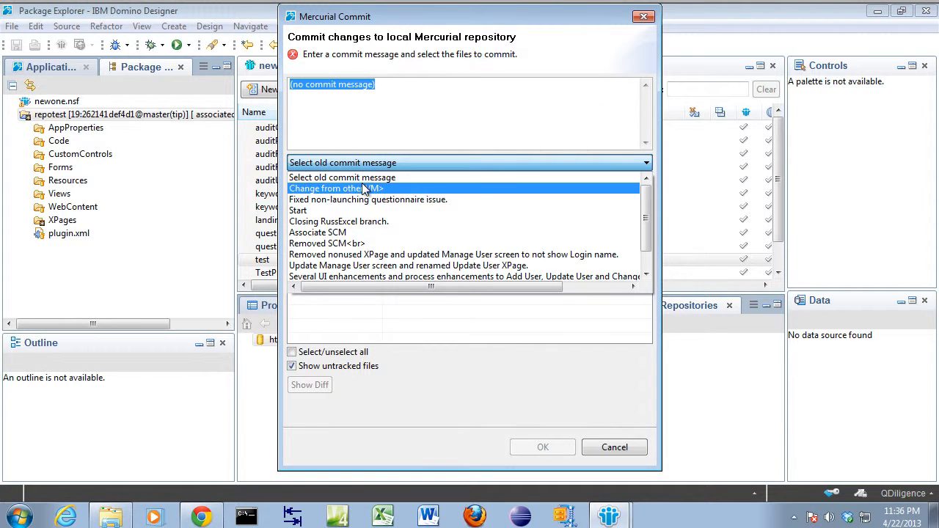
{"action": "left_click", "coordinate": [365, 189]}
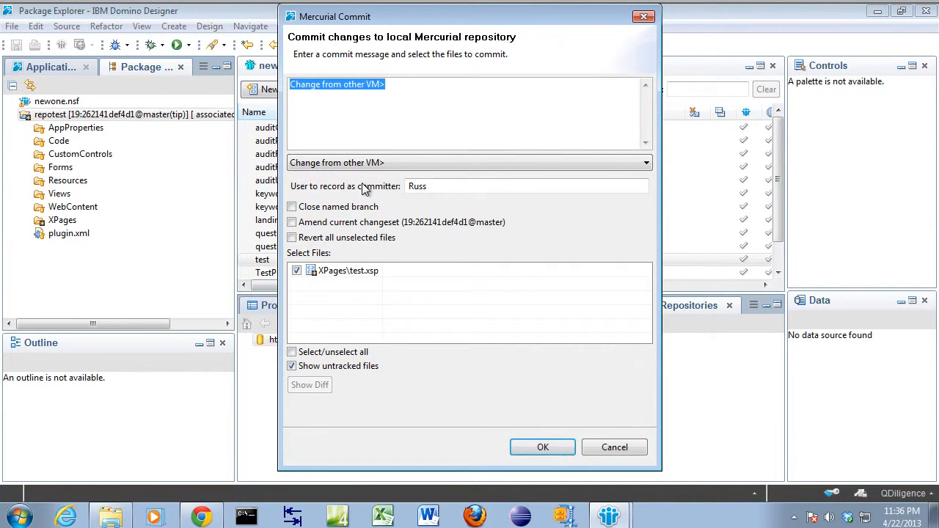
{"action": "left_click", "coordinate": [546, 446]}
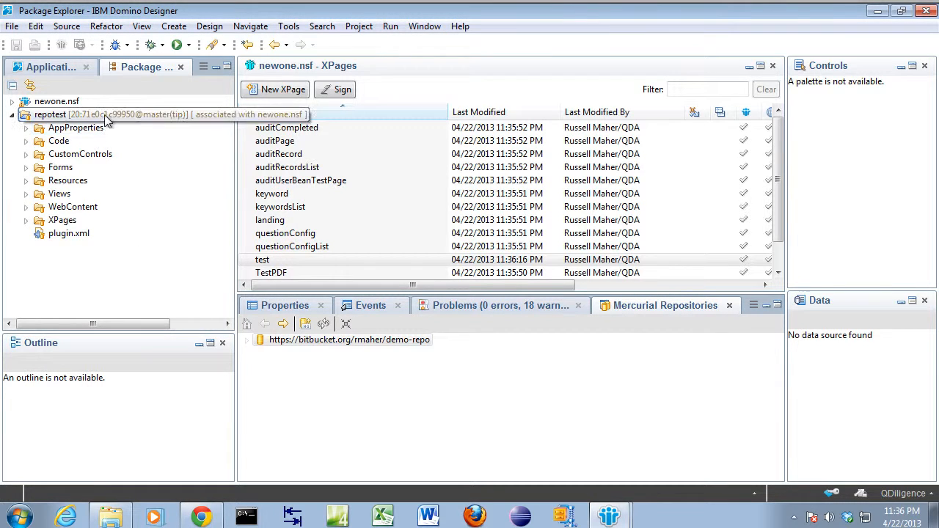
Step: Push the repotest project's committed changes to the Bitbucket demo-repo repository, keeping the stored credentials and default options
{"action": "right_click", "coordinate": [104, 115]}
{"action": "mouse_move", "coordinate": [167, 374]}
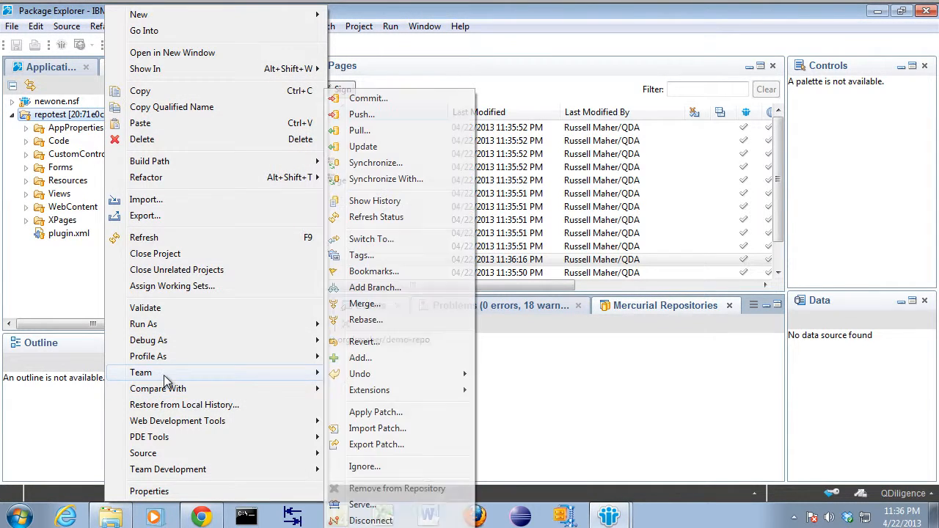
{"action": "left_click", "coordinate": [361, 116]}
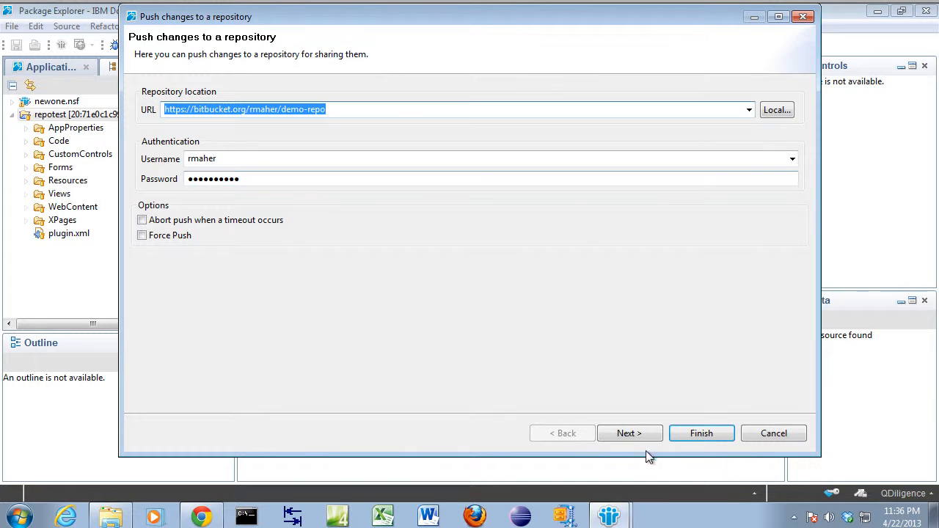
{"action": "left_click", "coordinate": [707, 436]}
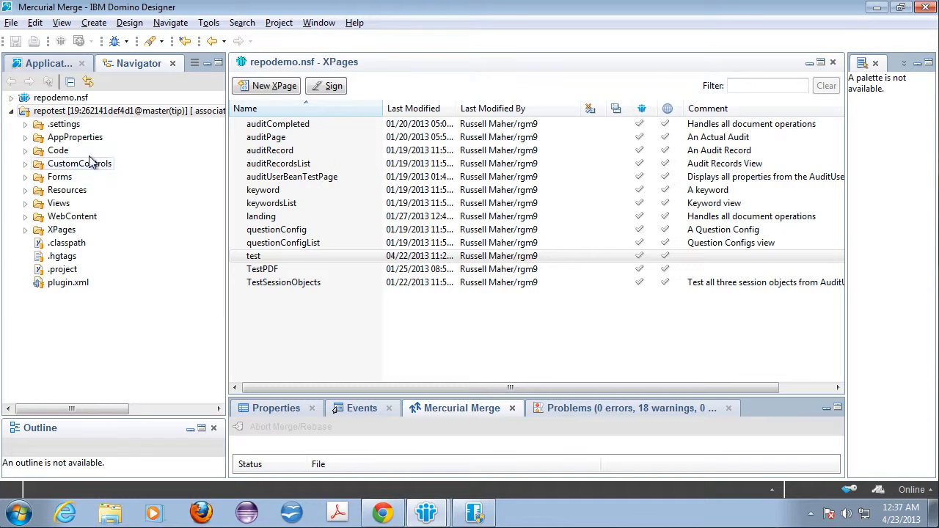
Step: In the other machine's Domino Designer, pull the incoming changeset from Bitbucket demo-repo into the repotest project with Update after pull enabled
{"action": "right_click", "coordinate": [117, 114]}
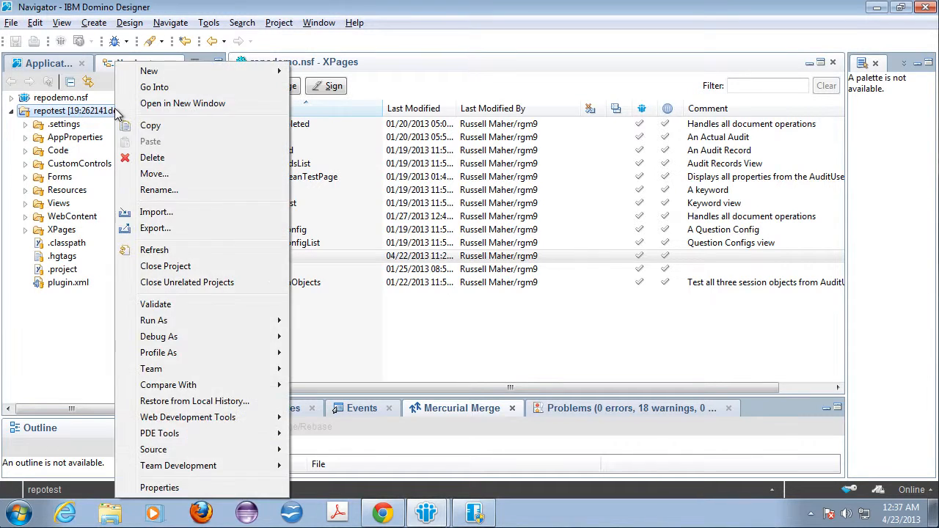
{"action": "mouse_move", "coordinate": [178, 372]}
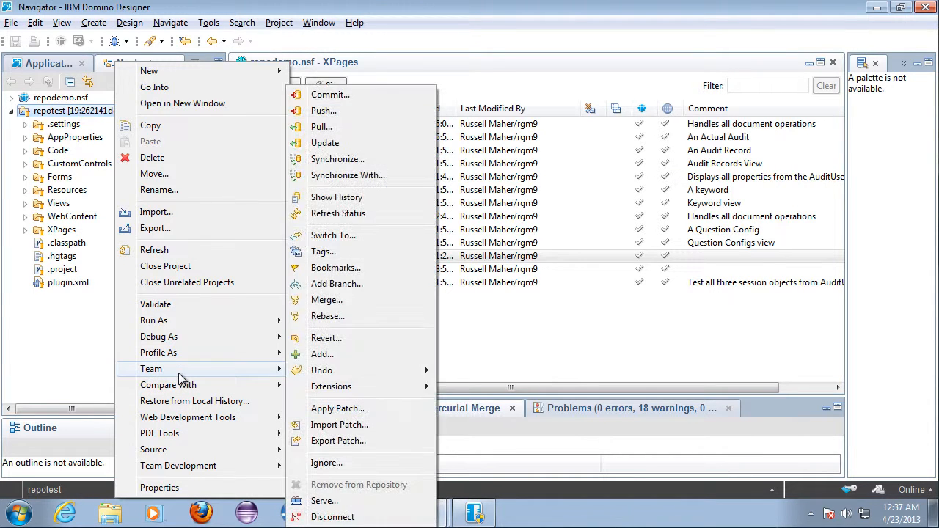
{"action": "left_click", "coordinate": [344, 129]}
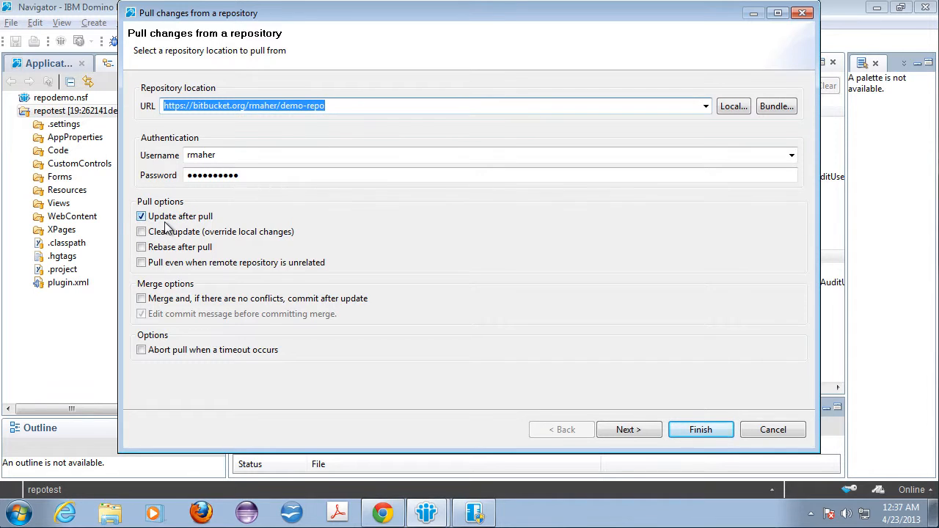
{"action": "left_click", "coordinate": [621, 430]}
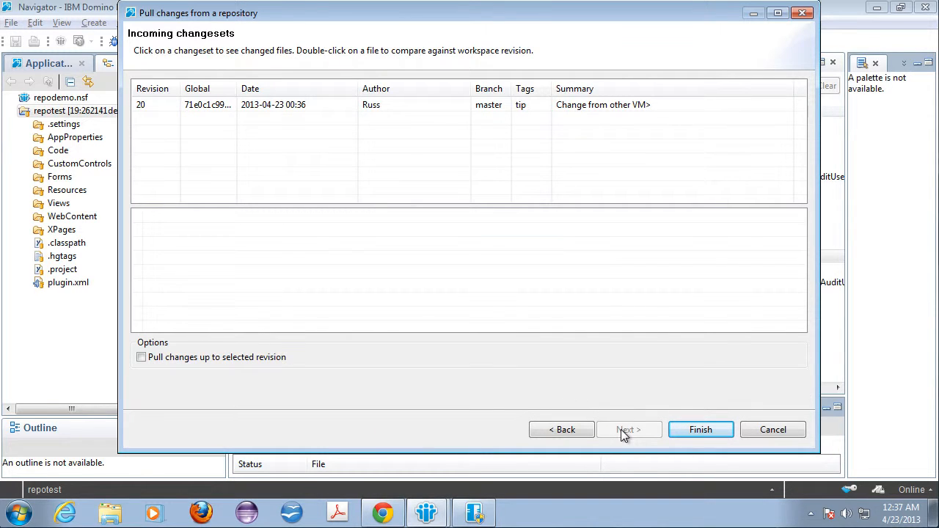
{"action": "left_click", "coordinate": [687, 430]}
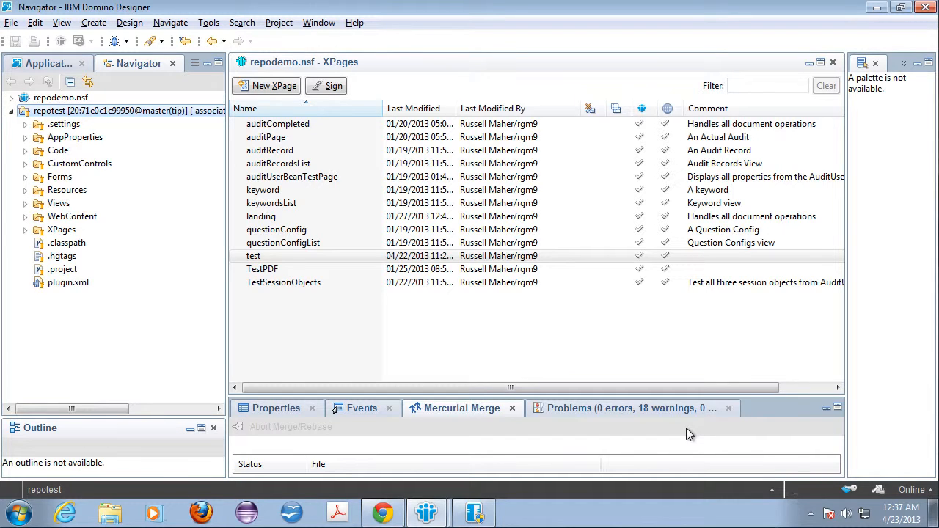
Step: Open the test XPage in repodemo.nsf, check the sentence below the label for the pulled change, and close the page
{"action": "left_click", "coordinate": [275, 257]}
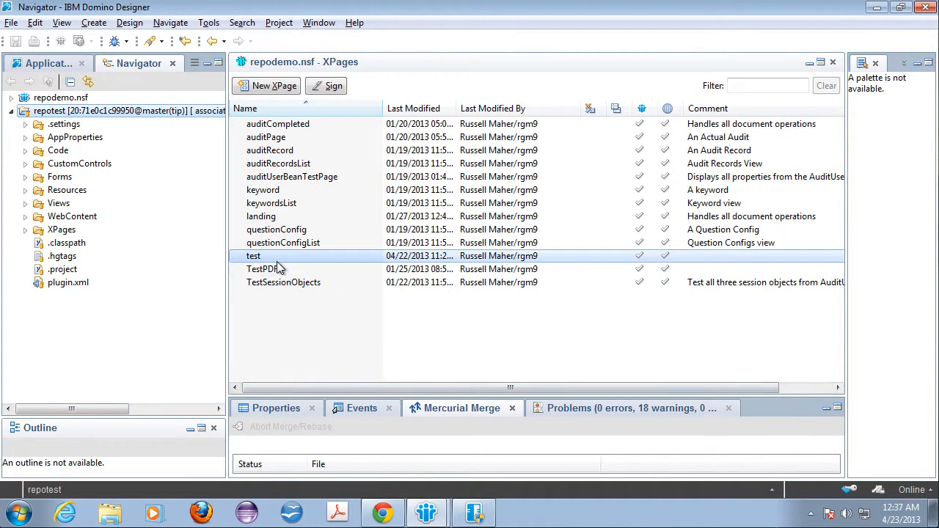
{"action": "double_click", "coordinate": [275, 256]}
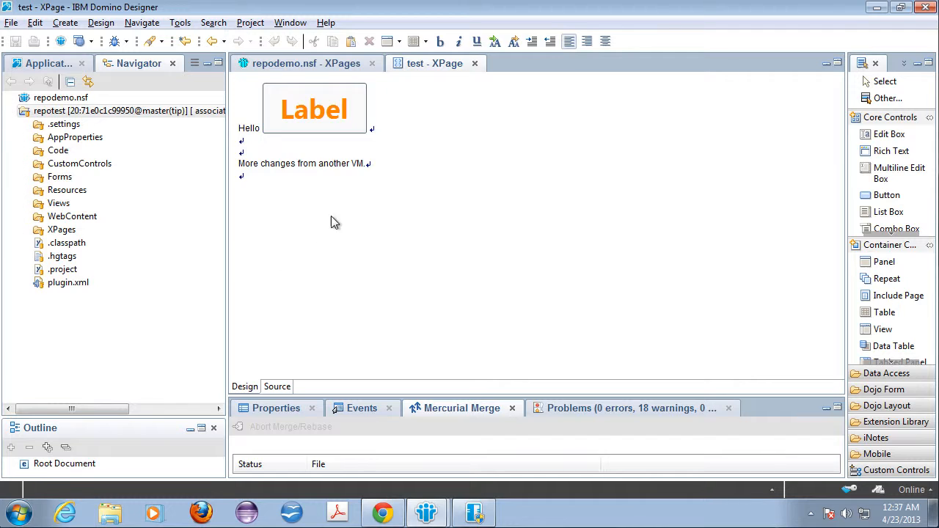
{"action": "left_click_drag", "start_coordinate": [260, 160], "coordinate": [384, 162]}
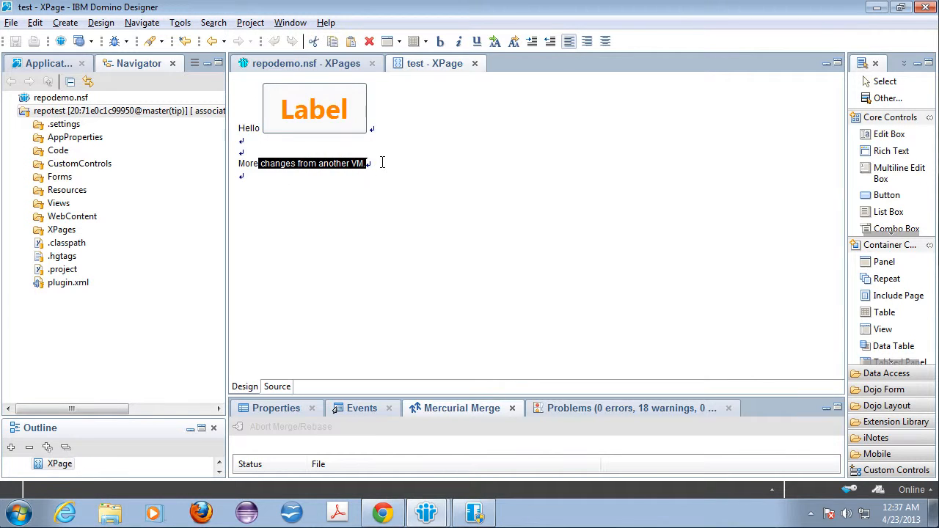
{"action": "left_click", "coordinate": [379, 162]}
{"action": "key", "text": "ctrl+w"}
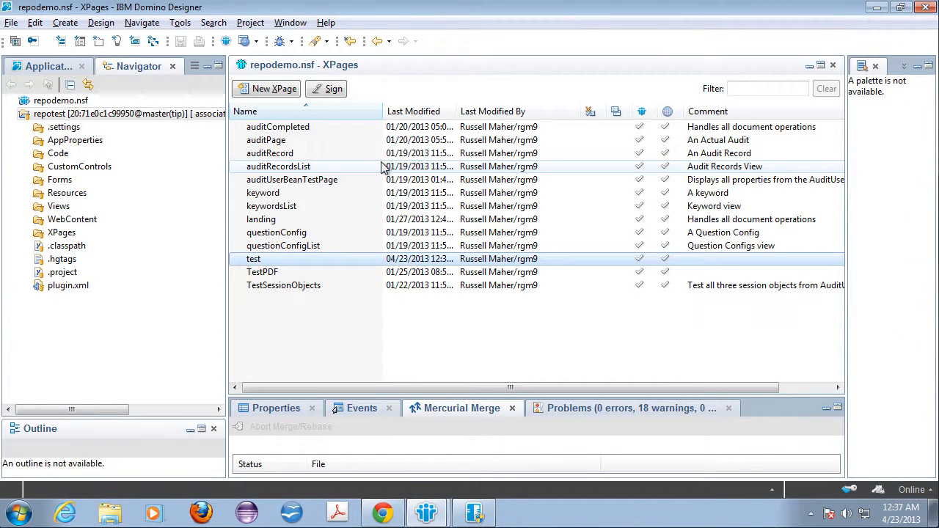